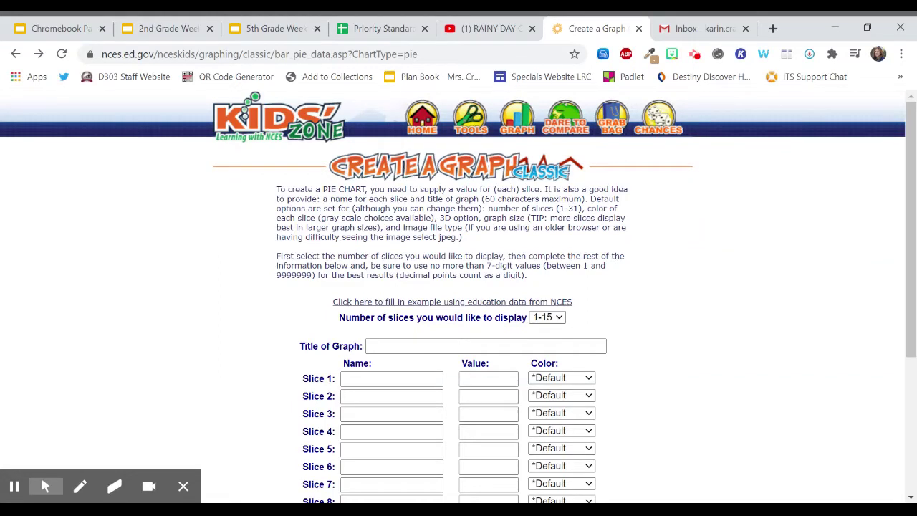
Title the pie chart "Types of Ice Cream I Have Made"
{"action": "scroll", "coordinate": [447, 313], "scroll_direction": "down", "scroll_amount": 1}
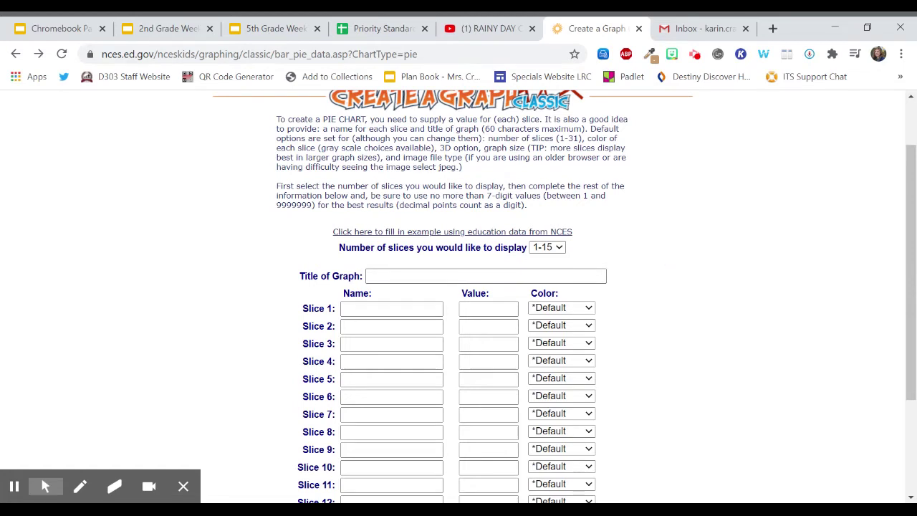
{"action": "left_click", "coordinate": [486, 276]}
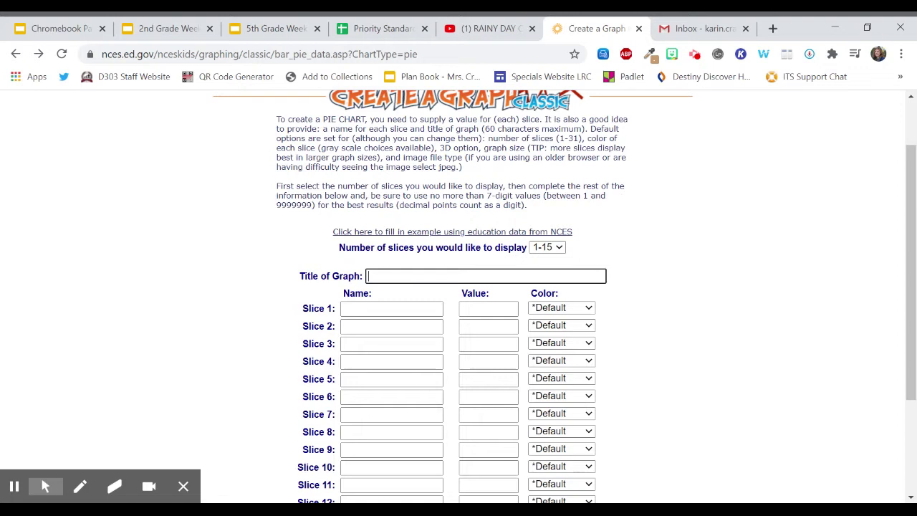
{"action": "type", "text": "Types of Ice Cream I ha"}
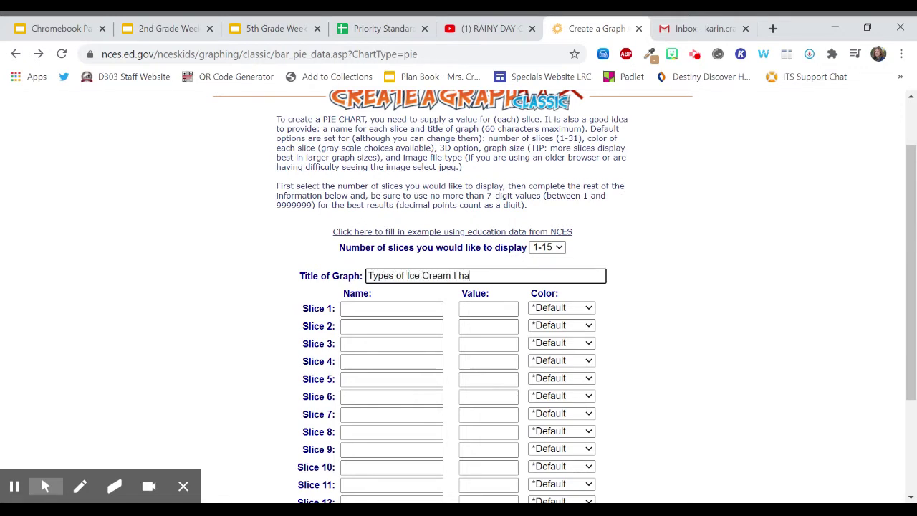
{"action": "key", "text": "BackSpace"}
{"action": "key", "text": "BackSpace"}
{"action": "type", "text": "Have Made"}
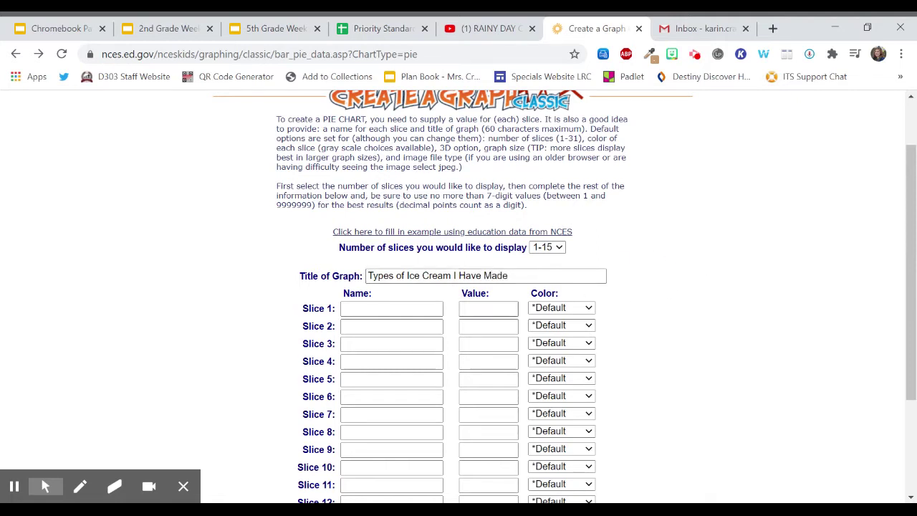
Name slice 1 "Chocolate" and give it a value of 3
{"action": "left_click", "coordinate": [391, 308]}
{"action": "left_click", "coordinate": [489, 309]}
{"action": "left_click", "coordinate": [392, 309]}
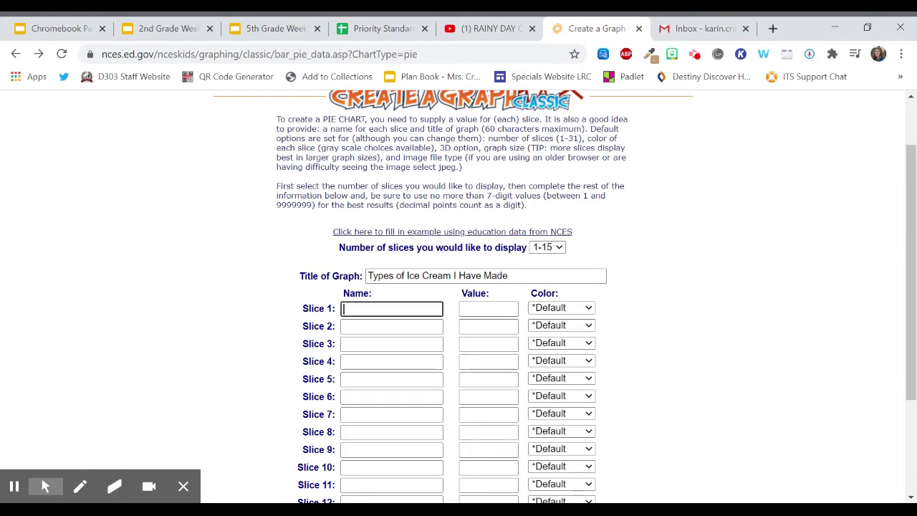
{"action": "type", "text": "Chocolate"}
{"action": "left_click", "coordinate": [463, 312]}
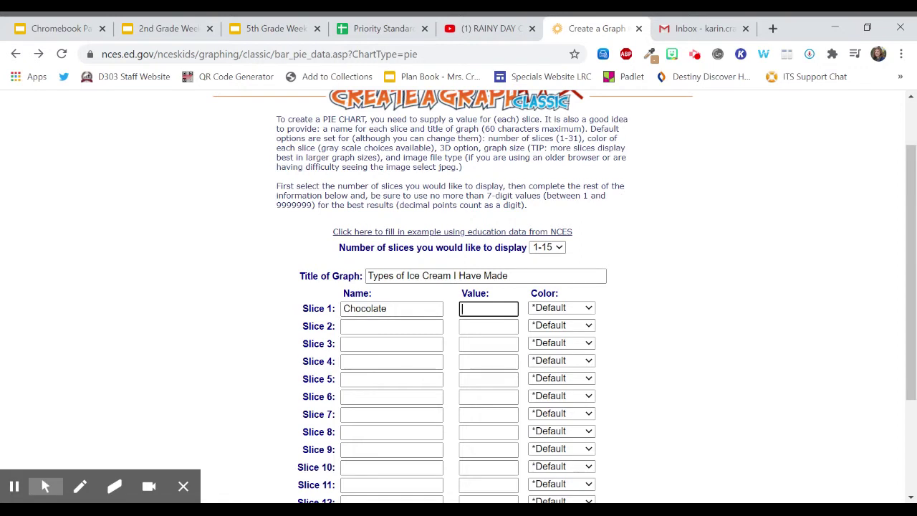
{"action": "type", "text": "3"}
{"action": "left_click", "coordinate": [667, 317]}
Fill in slice 2 as "peach" with value 2 and slice 3 as "vanilla" with value 3
{"action": "left_click", "coordinate": [392, 327]}
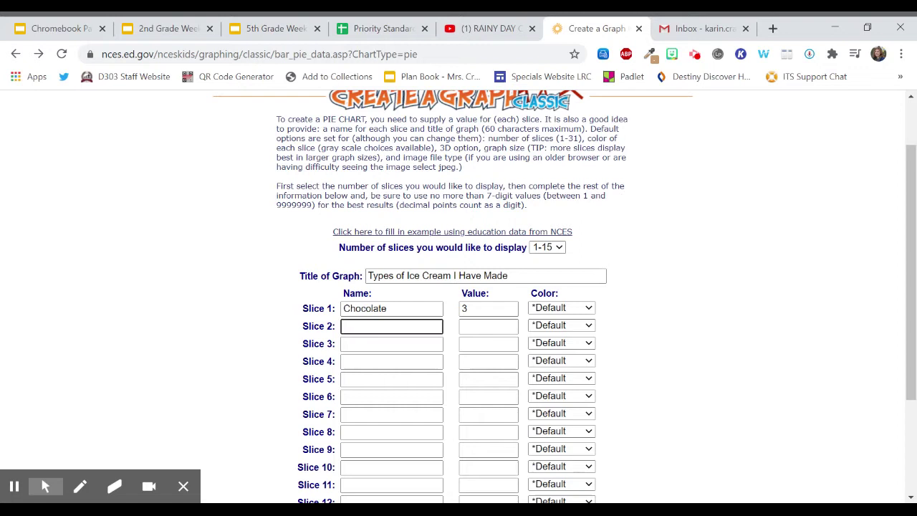
{"action": "type", "text": "peach"}
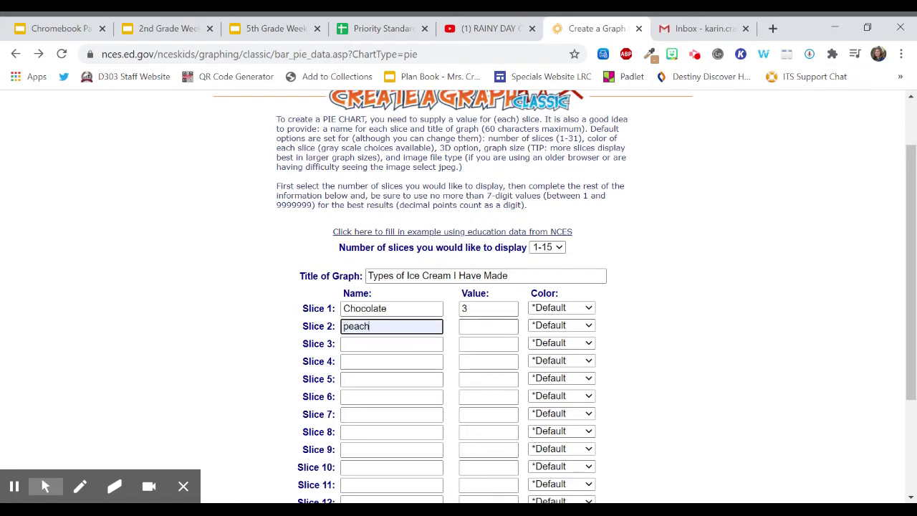
{"action": "left_click", "coordinate": [489, 327]}
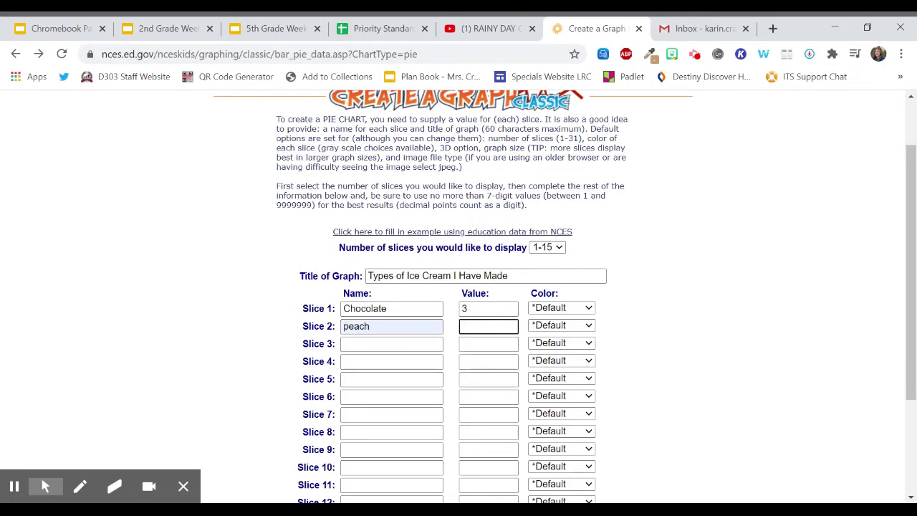
{"action": "type", "text": "2"}
{"action": "left_click", "coordinate": [684, 334]}
{"action": "left_click", "coordinate": [392, 343]}
{"action": "type", "text": "vanilla"}
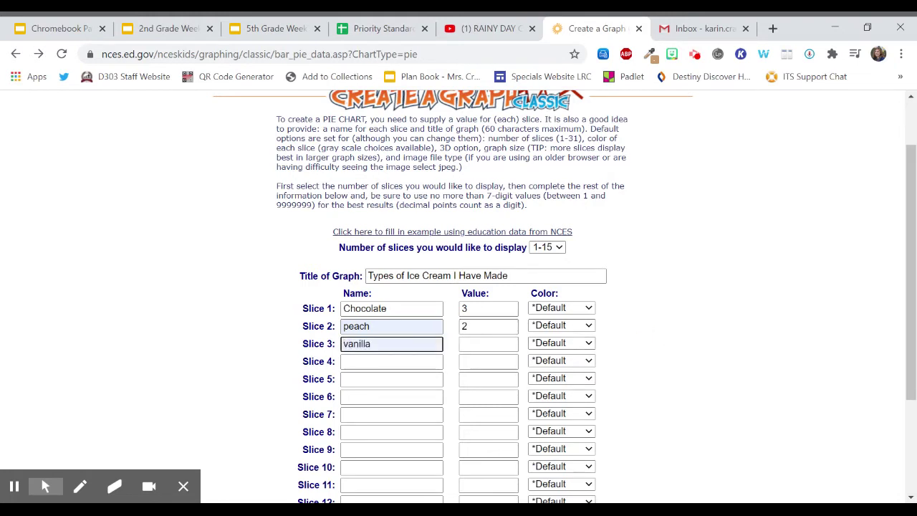
{"action": "left_click", "coordinate": [488, 344]}
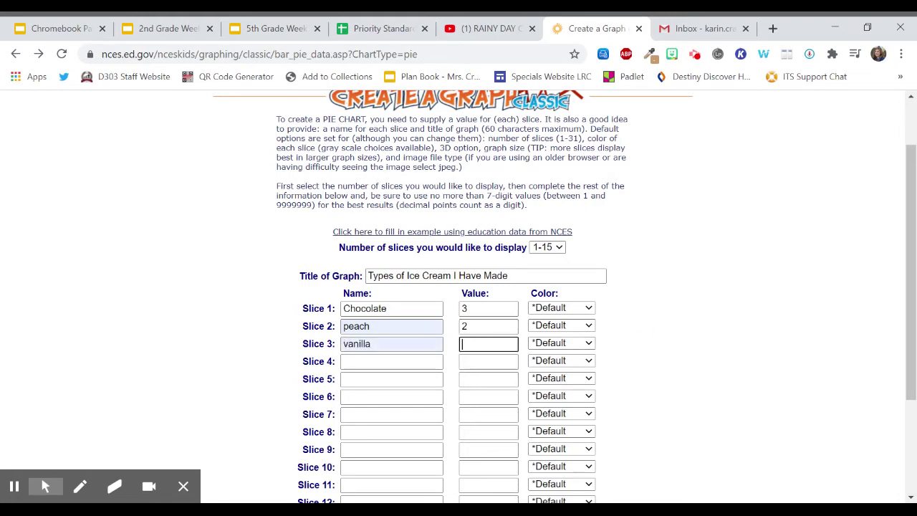
{"action": "left_click", "coordinate": [651, 371]}
Fill in slice 4 as "banana" with value 2 and slice 5 as "s'mores" with value 1
{"action": "left_click", "coordinate": [391, 362]}
{"action": "type", "text": "banana"}
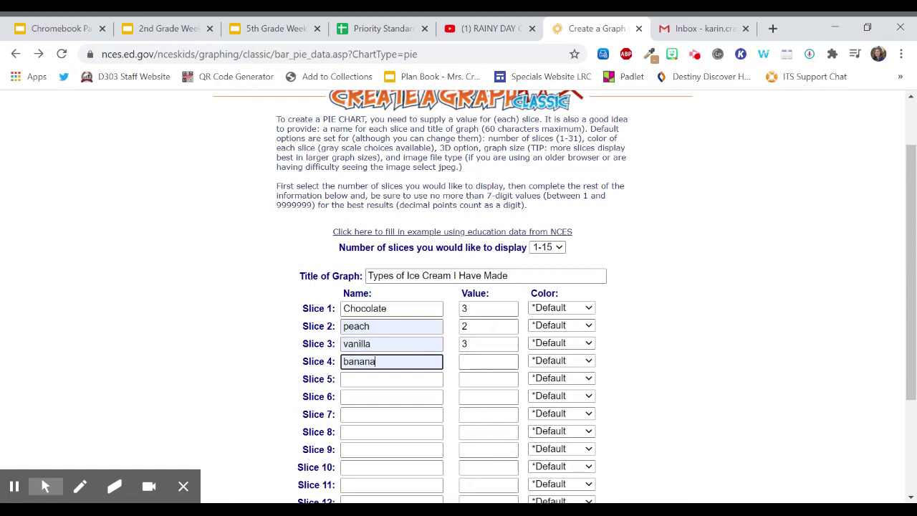
{"action": "key", "text": "Tab"}
{"action": "type", "text": "2"}
{"action": "left_click", "coordinate": [721, 338]}
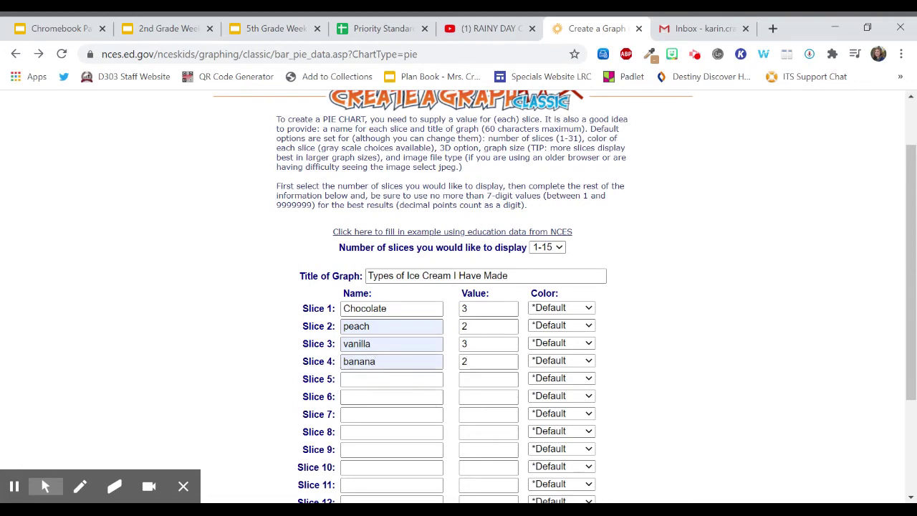
{"action": "left_click", "coordinate": [392, 379]}
{"action": "key", "text": "Down"}
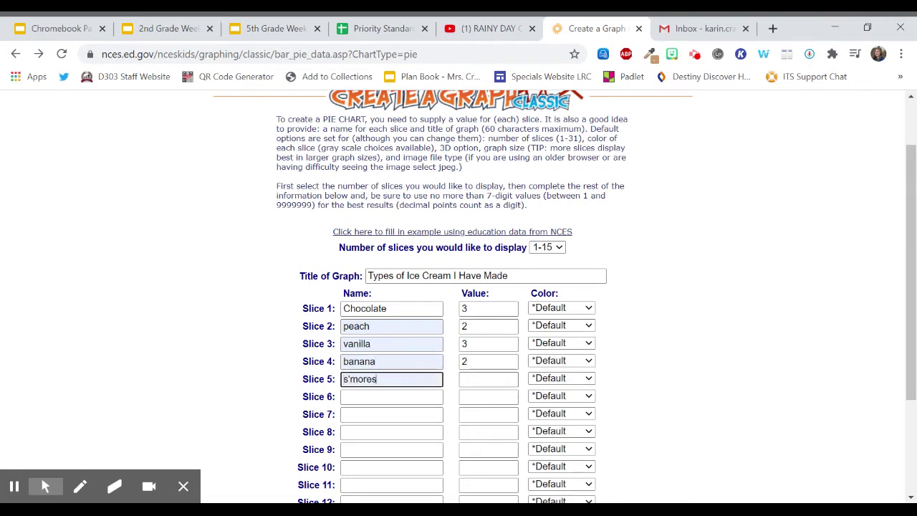
{"action": "key", "text": "Tab"}
{"action": "type", "text": "1"}
{"action": "left_click", "coordinate": [698, 349]}
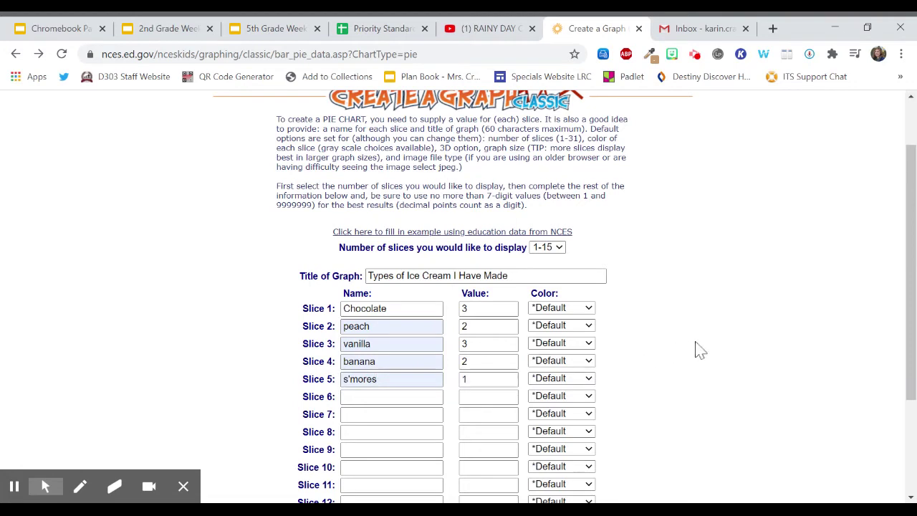
Name slice 6 "raspberry" and give it a value of 1
{"action": "left_click", "coordinate": [392, 396]}
{"action": "type", "text": "raspberry"}
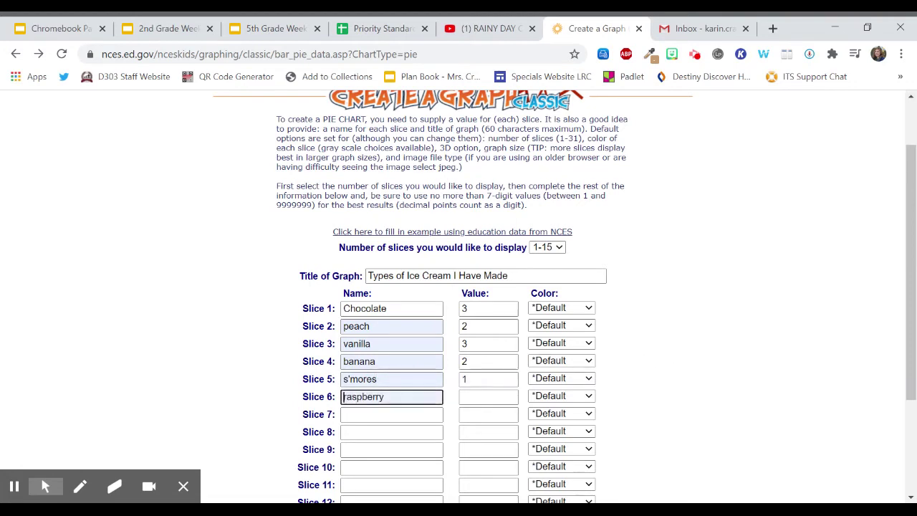
{"action": "key", "text": "Tab"}
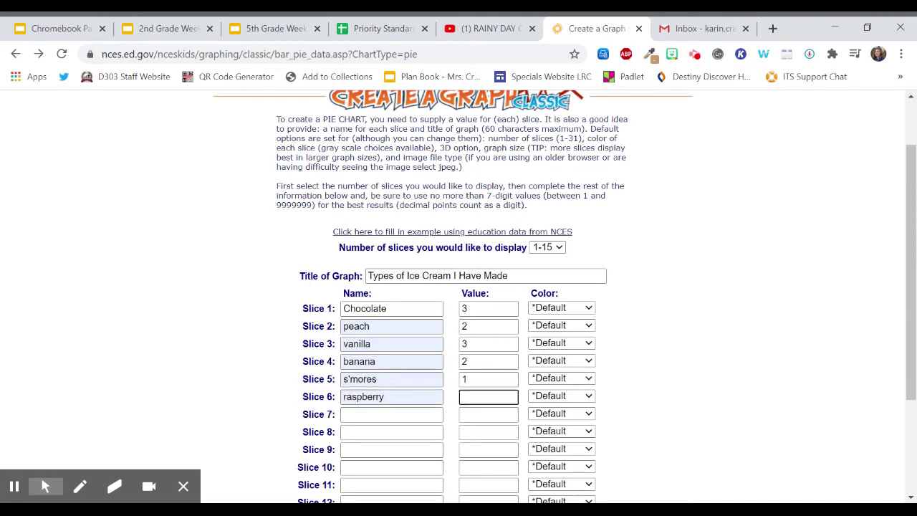
{"action": "type", "text": "1"}
{"action": "left_click", "coordinate": [677, 394]}
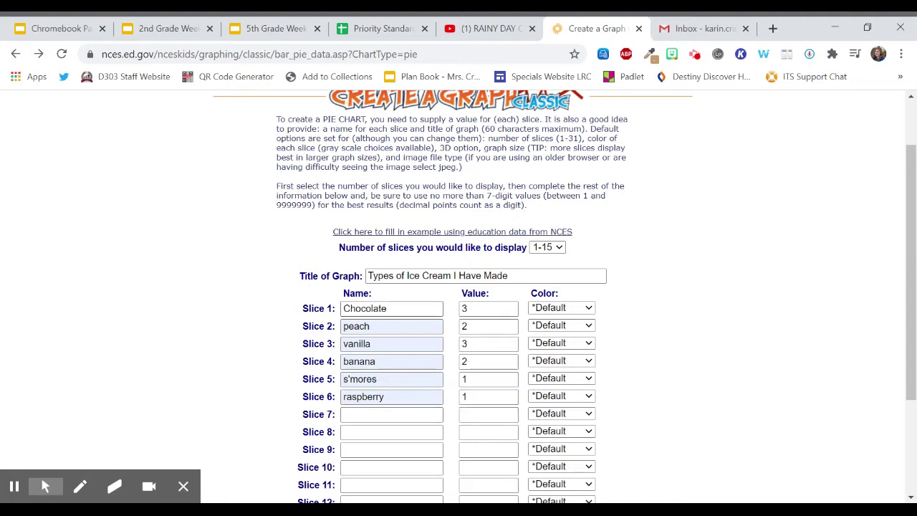
Rename slice 1 in lowercase as "chocolate" to match the other slice names
{"action": "left_click", "coordinate": [351, 310]}
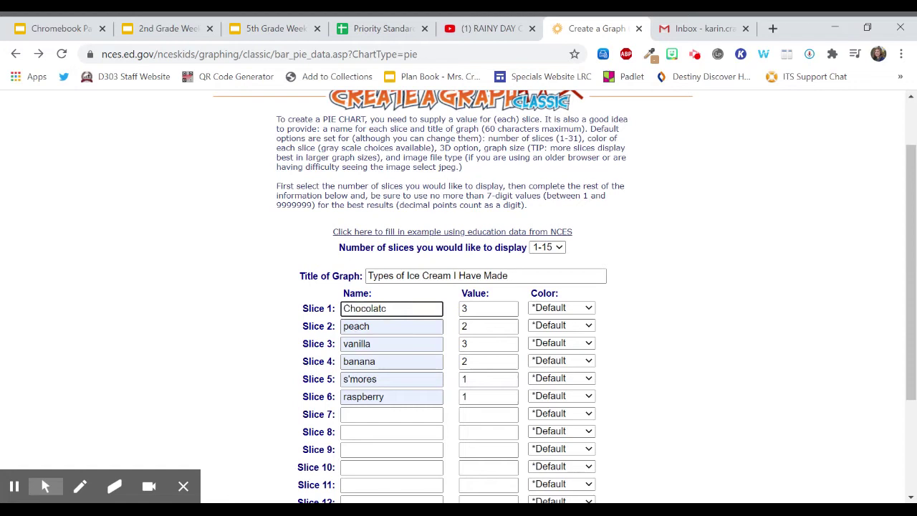
{"action": "key", "text": "BackSpace"}
{"action": "key", "text": "BackSpace"}
{"action": "key", "text": "BackSpace"}
{"action": "key", "text": "BackSpace"}
{"action": "key", "text": "BackSpace"}
{"action": "key", "text": "BackSpace"}
{"action": "key", "text": "BackSpace"}
{"action": "key", "text": "BackSpace"}
{"action": "key", "text": "BackSpace"}
{"action": "type", "text": "chocolate"}
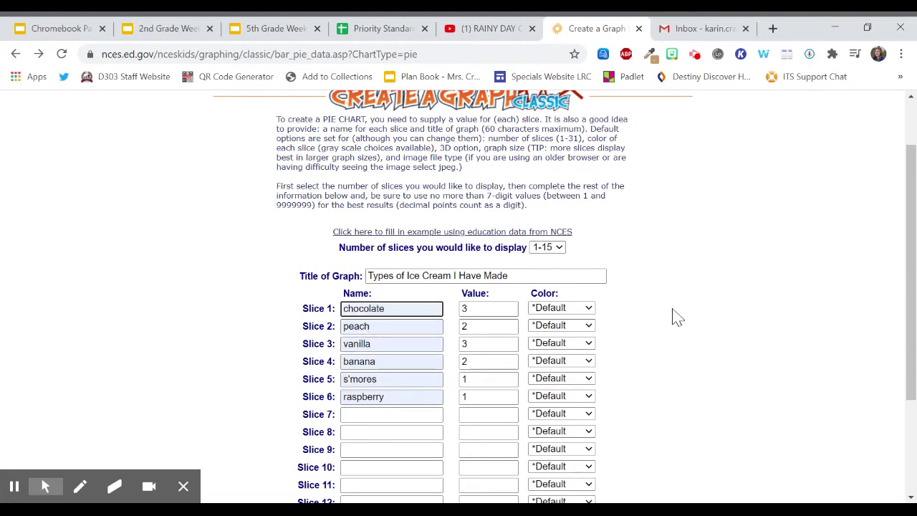
{"action": "left_click", "coordinate": [675, 313]}
Set the slice colors to Brown for chocolate, Orange for peach and White for vanilla
{"action": "left_click", "coordinate": [590, 302]}
{"action": "left_click", "coordinate": [550, 107]}
{"action": "left_click", "coordinate": [581, 325]}
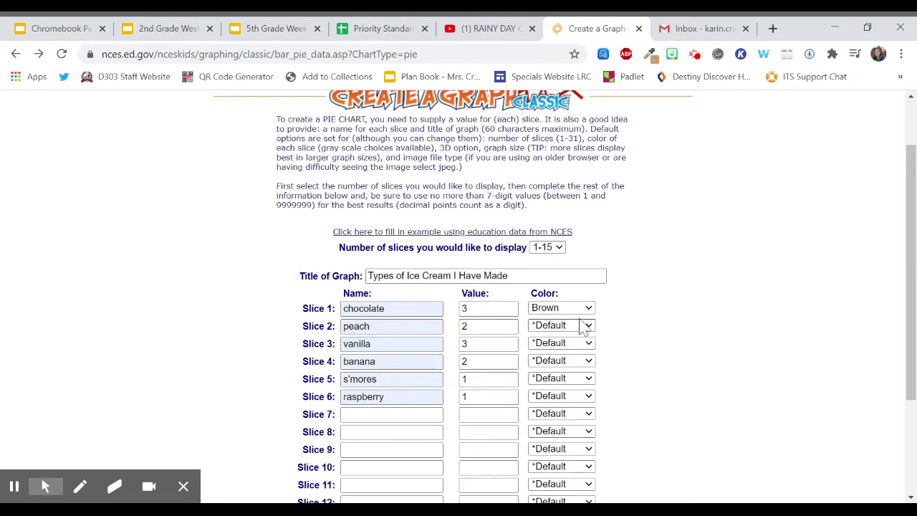
{"action": "left_click", "coordinate": [584, 327]}
{"action": "left_click", "coordinate": [566, 188]}
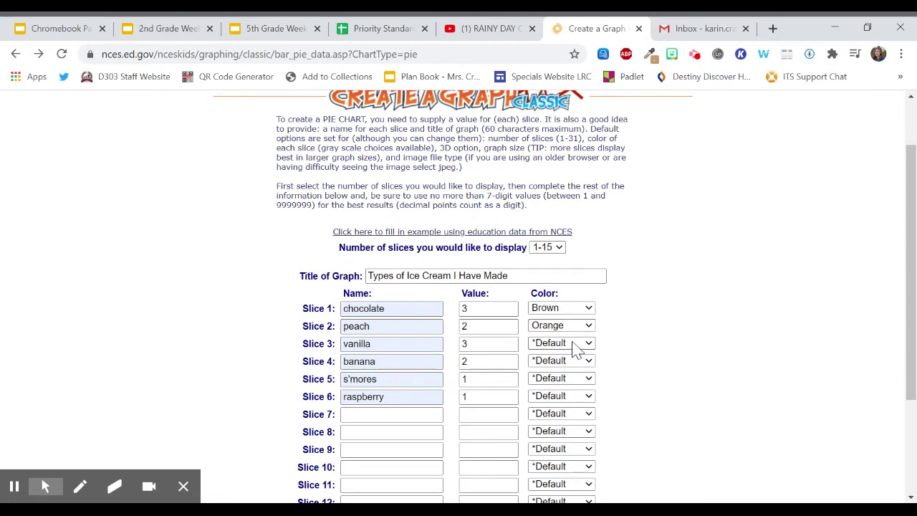
{"action": "left_click", "coordinate": [571, 318]}
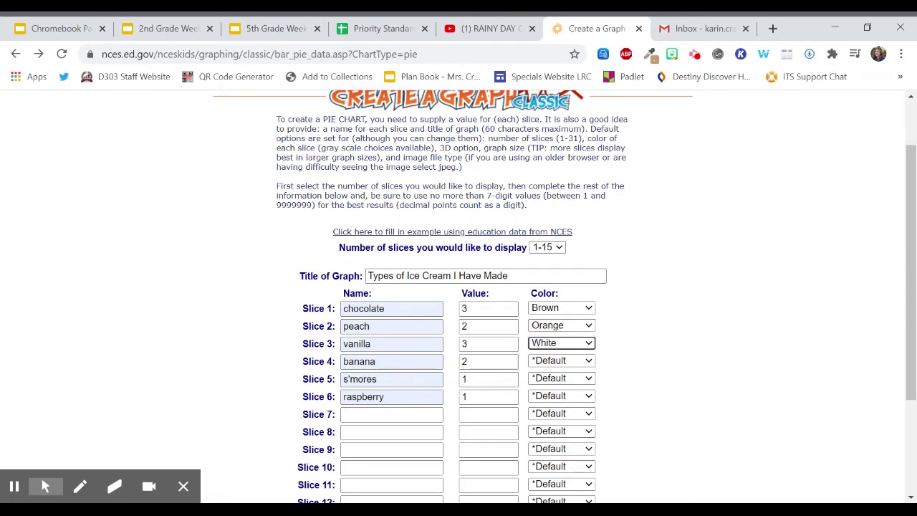
Set the slice colors to Yellow for banana, Black for s'mores and Red for raspberry
{"action": "left_click", "coordinate": [586, 362]}
{"action": "left_click", "coordinate": [566, 331]}
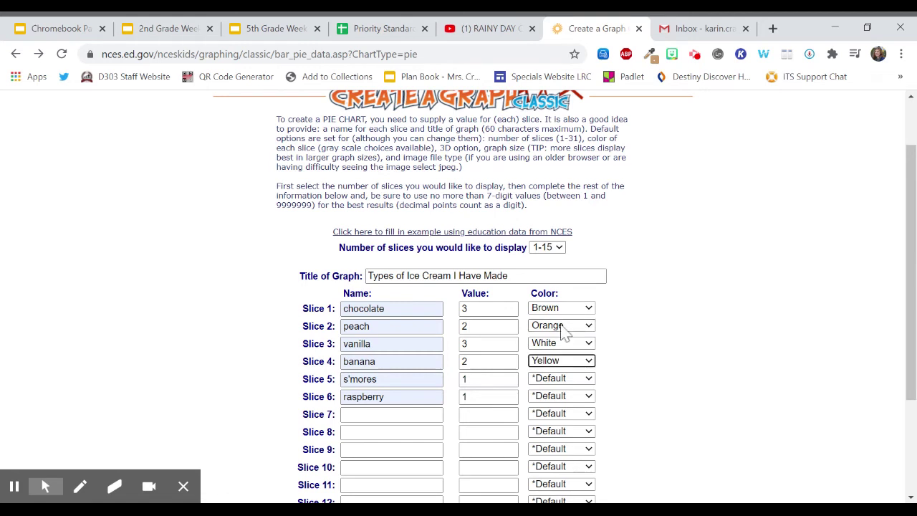
{"action": "left_click", "coordinate": [563, 376]}
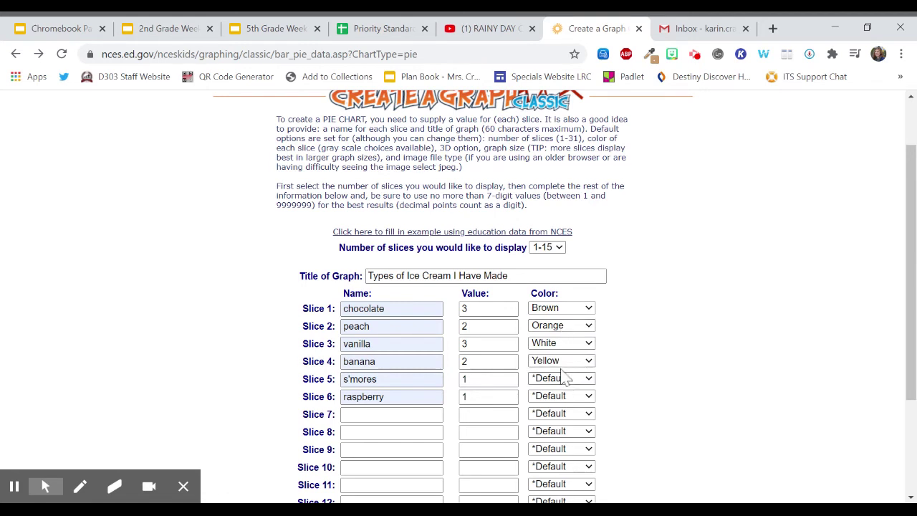
{"action": "left_click", "coordinate": [551, 156]}
{"action": "left_click", "coordinate": [564, 397]}
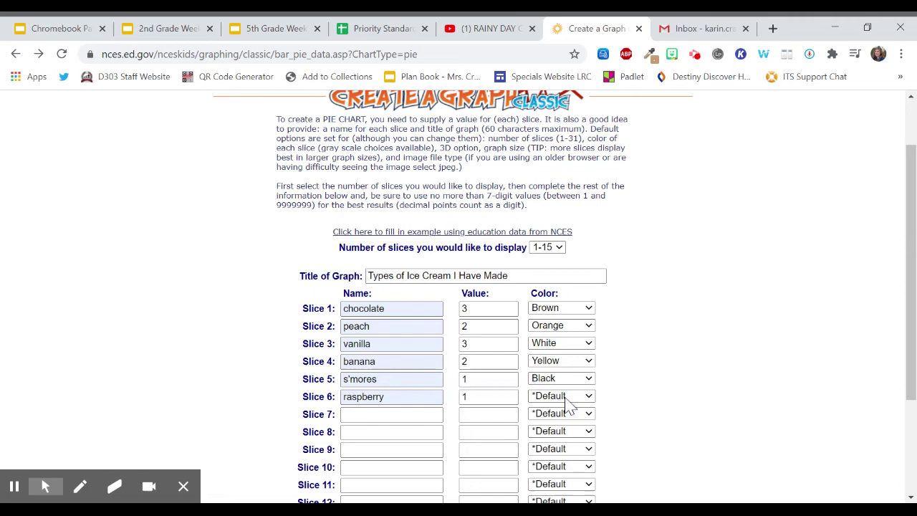
{"action": "left_click", "coordinate": [566, 399]}
{"action": "left_click", "coordinate": [559, 322]}
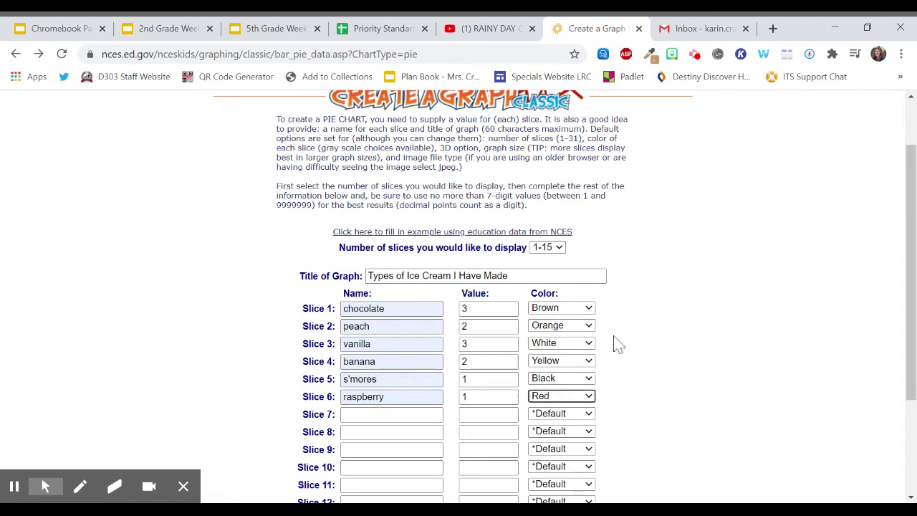
Create the printable graph from the six slices and look over the resulting pie chart and legend
{"action": "left_click", "coordinate": [680, 375]}
{"action": "scroll", "coordinate": [681, 374], "scroll_direction": "down", "scroll_amount": 2}
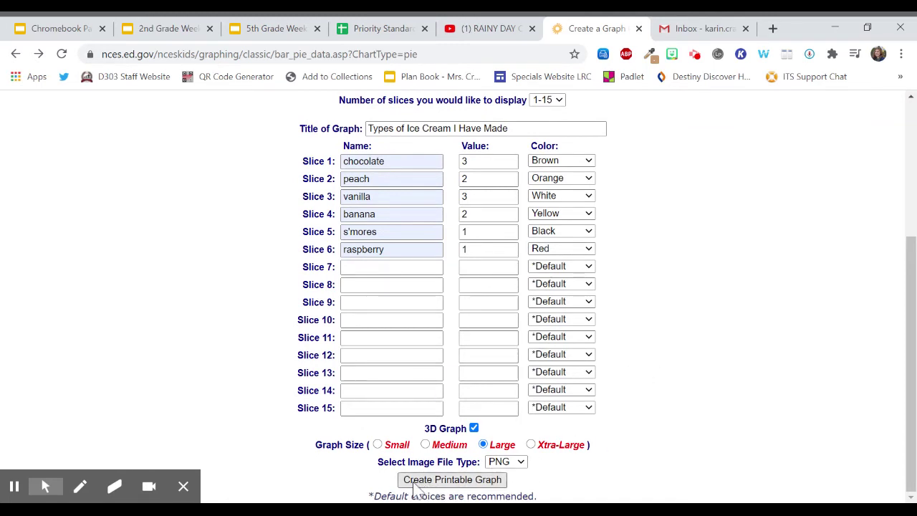
{"action": "left_click", "coordinate": [452, 485]}
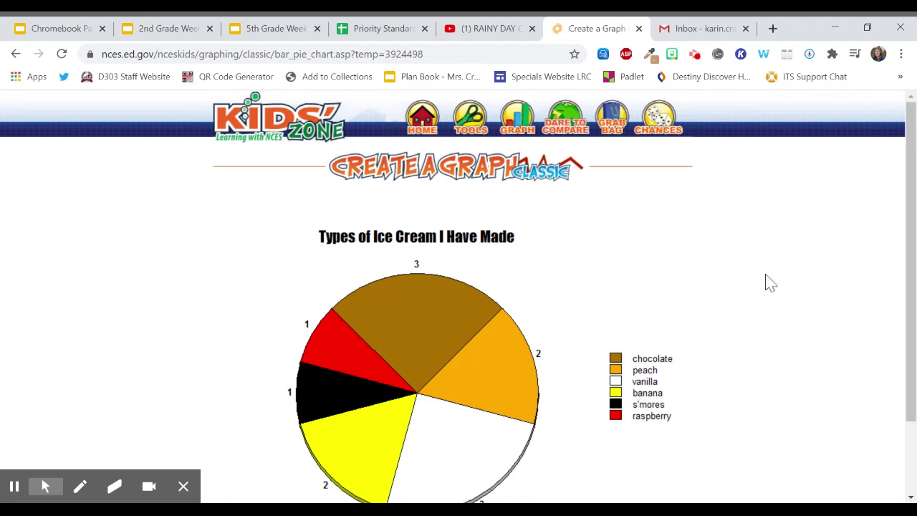
{"action": "scroll", "coordinate": [767, 280], "scroll_direction": "down", "scroll_amount": 2}
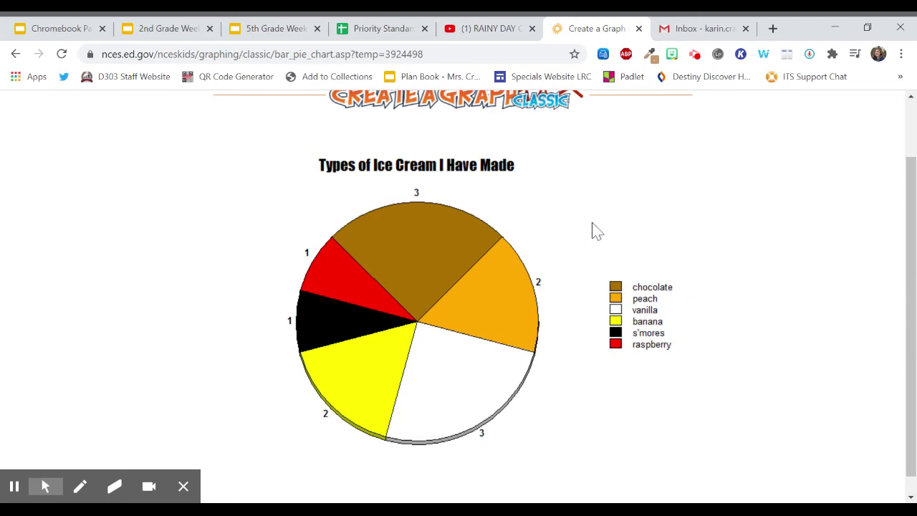
{"action": "scroll", "coordinate": [595, 231], "scroll_direction": "down", "scroll_amount": 1}
{"action": "scroll", "coordinate": [595, 230], "scroll_direction": "up", "scroll_amount": 1}
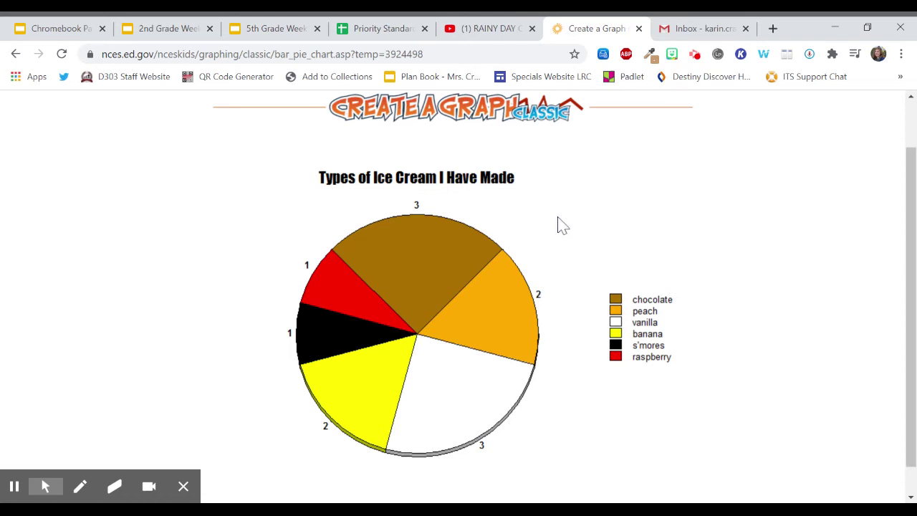
{"action": "scroll", "coordinate": [563, 226], "scroll_direction": "up", "scroll_amount": 1}
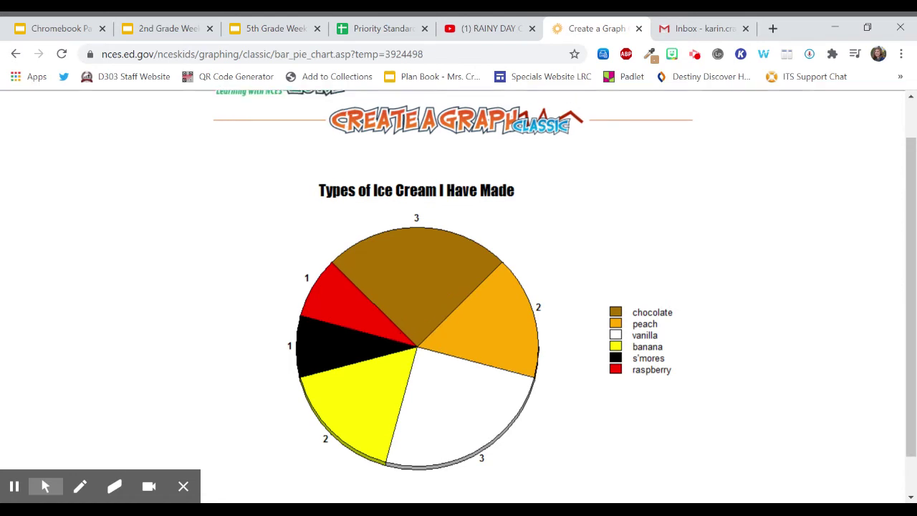
{"action": "scroll", "coordinate": [459, 287], "scroll_direction": "down", "scroll_amount": 1}
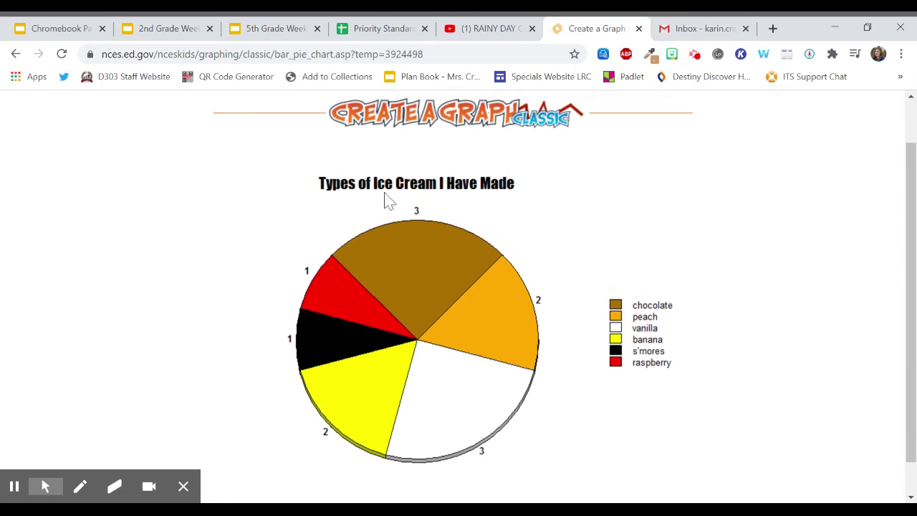
Return to the pie chart data form and reload it to clear all entries
{"action": "left_click", "coordinate": [16, 56]}
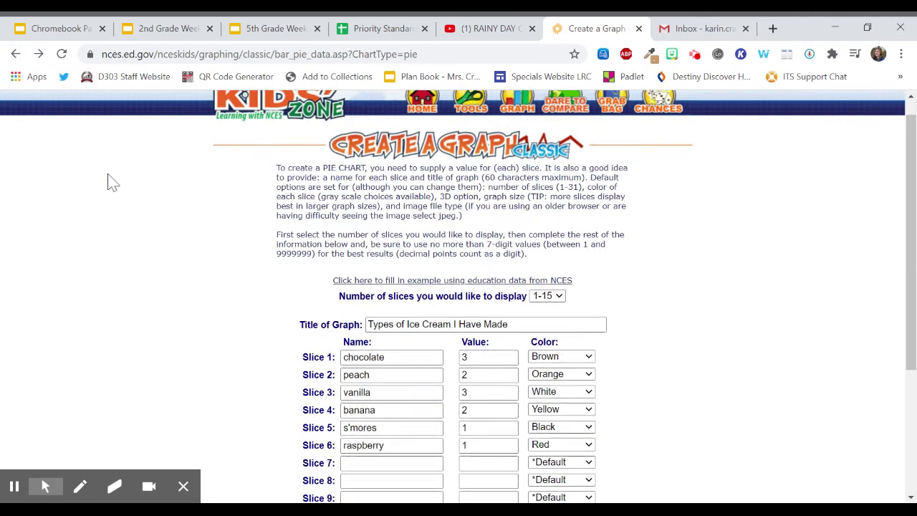
{"action": "left_click", "coordinate": [63, 56]}
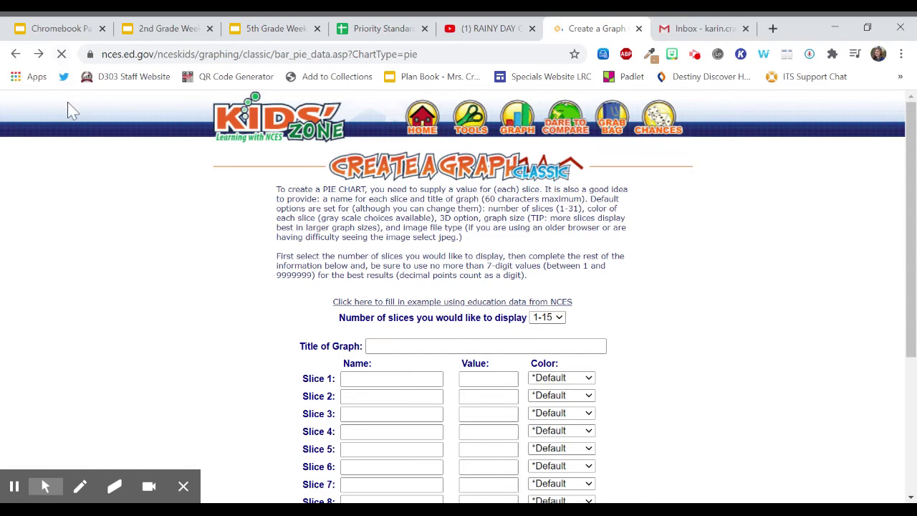
Title the graph "Books I've Read This Year" and enter slice 1 as fantasy with a value of 6
{"action": "scroll", "coordinate": [133, 266], "scroll_direction": "down", "scroll_amount": 3}
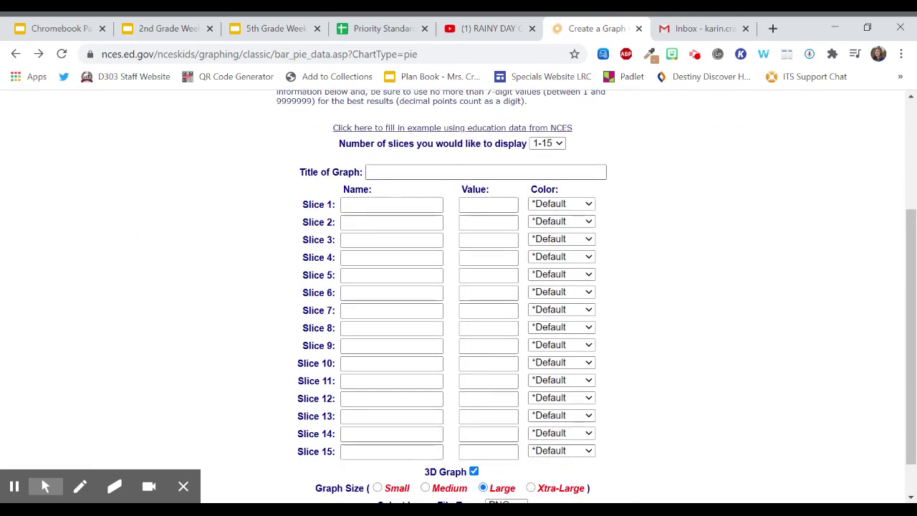
{"action": "left_click", "coordinate": [430, 172]}
{"action": "left_click", "coordinate": [423, 190]}
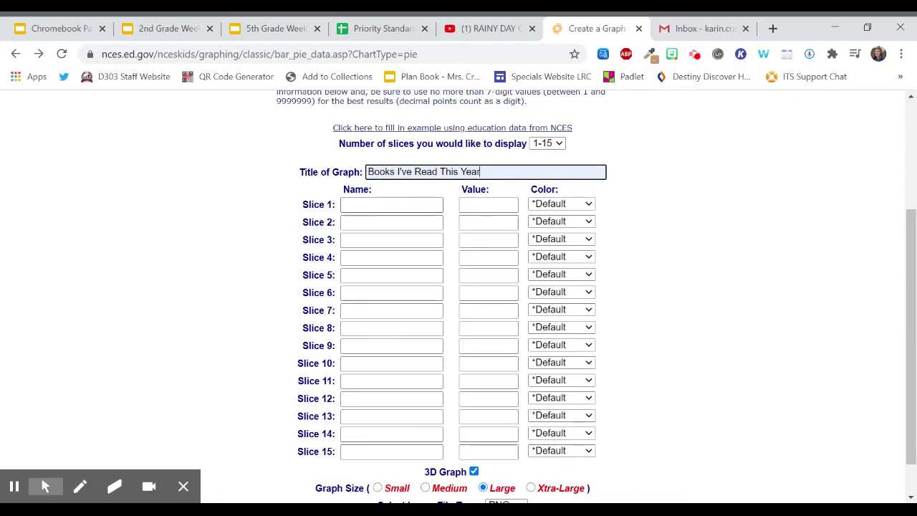
{"action": "left_click", "coordinate": [391, 205]}
{"action": "left_click", "coordinate": [387, 223]}
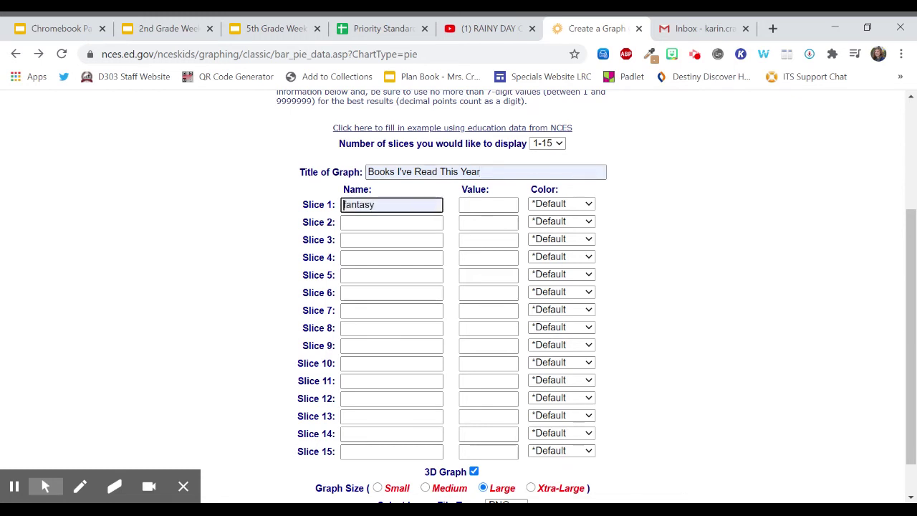
{"action": "left_click", "coordinate": [489, 204]}
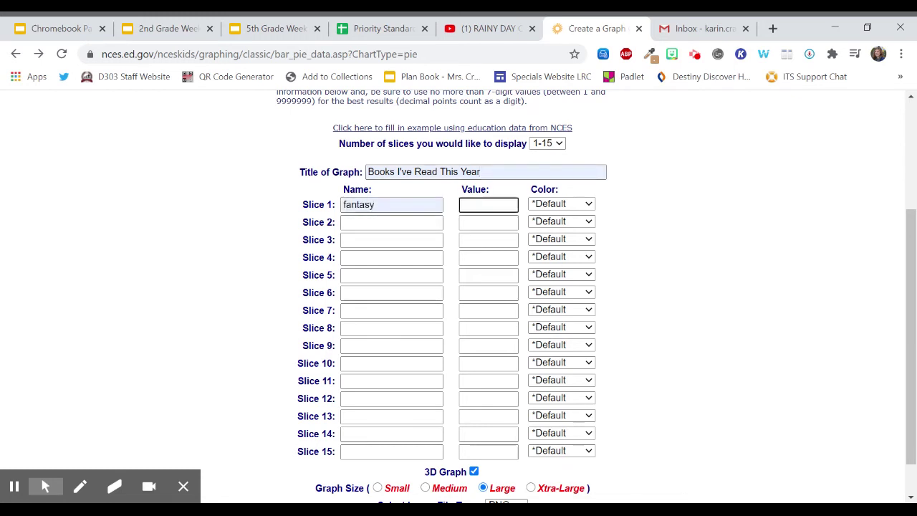
{"action": "type", "text": "6"}
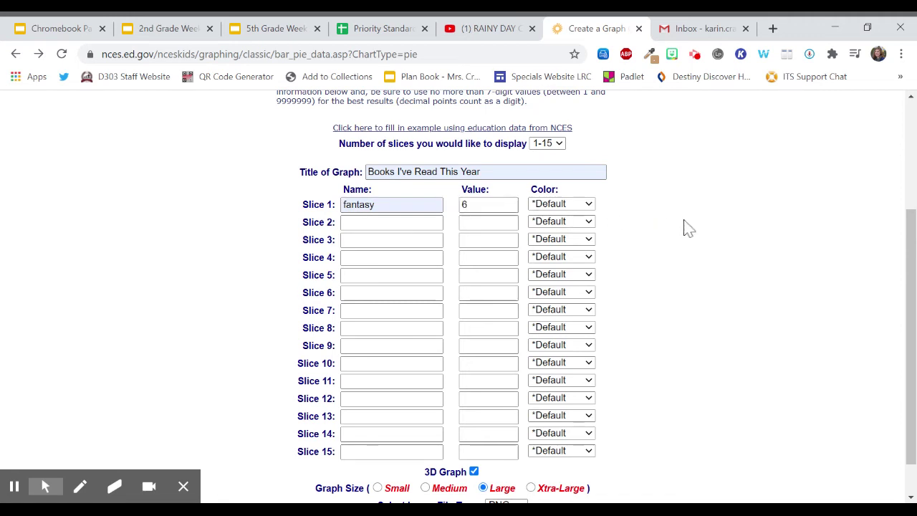
Enter slice 2 as animal stories with a value of 2
{"action": "left_click", "coordinate": [377, 223]}
{"action": "left_click", "coordinate": [376, 222]}
{"action": "type", "text": "animals"}
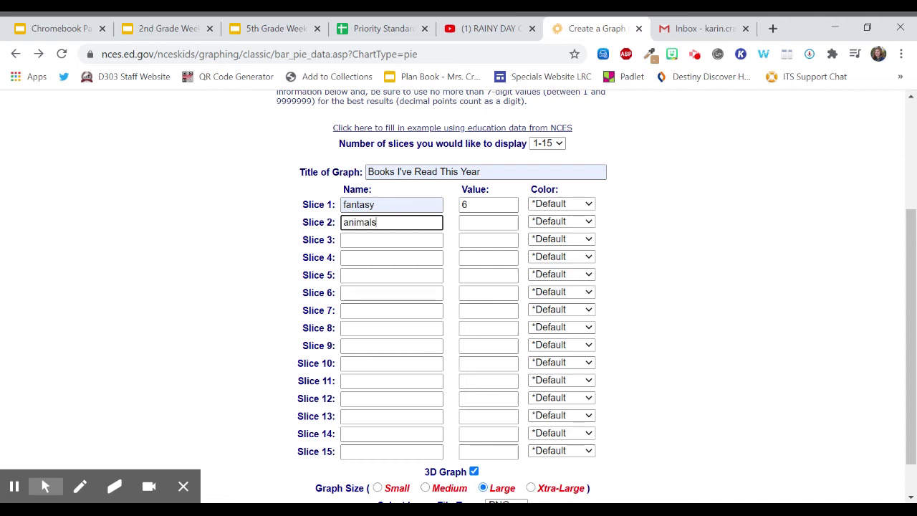
{"action": "key", "text": "BackSpace"}
{"action": "type", "text": "stories"}
{"action": "key", "text": "Tab"}
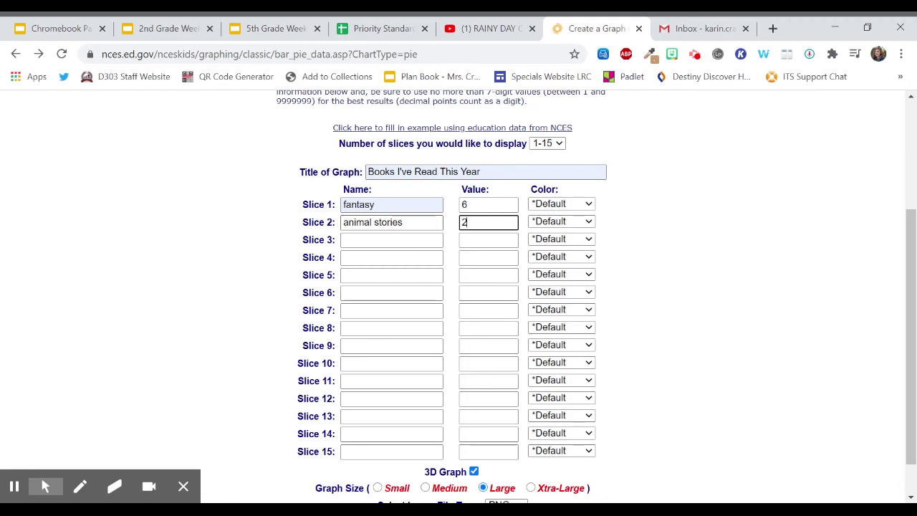
Enter slice 3 as historical fiction with a value of 3
{"action": "key", "text": "Tab"}
{"action": "type", "text": "historical fiction"}
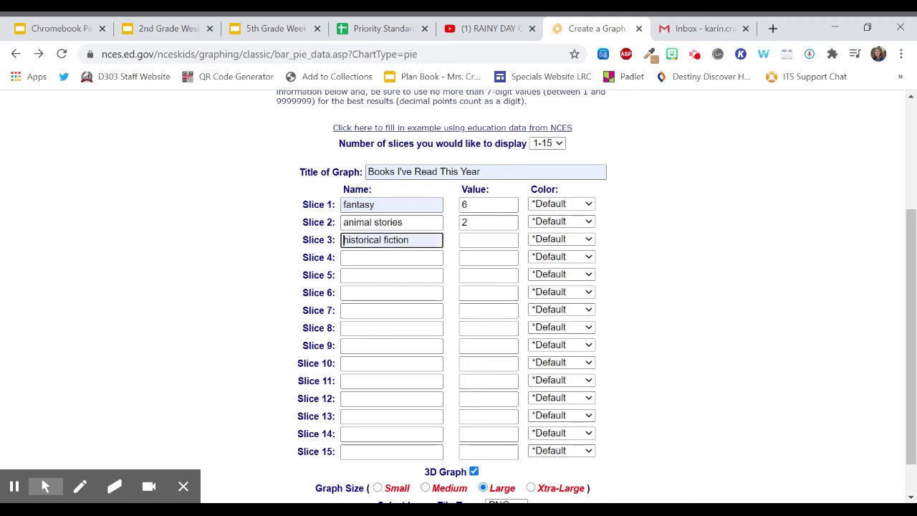
{"action": "key", "text": "Tab"}
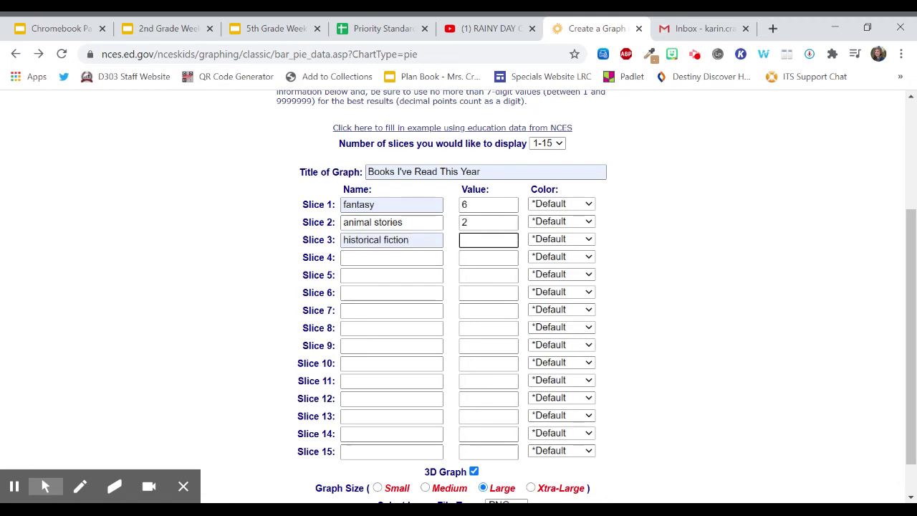
{"action": "type", "text": "3"}
{"action": "key", "text": "Tab"}
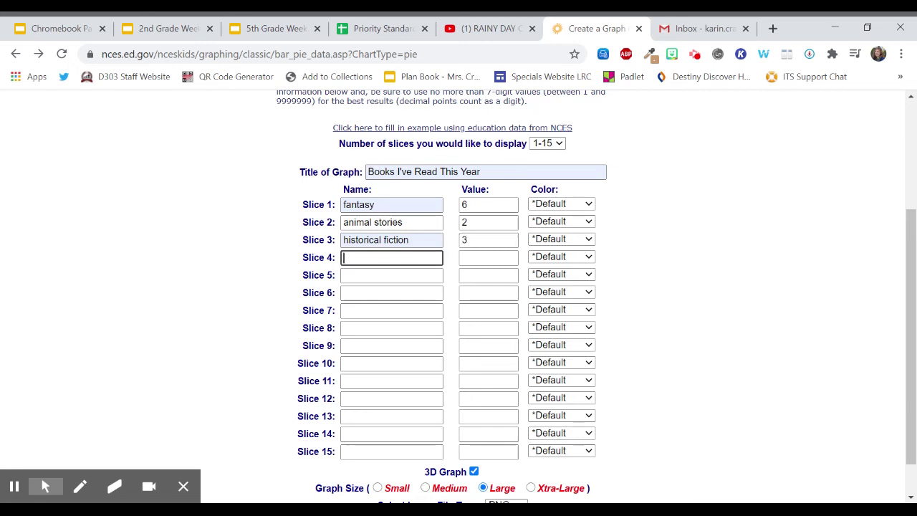
Enter slice 4 as realistic fiction with a value of 4
{"action": "type", "text": "realistic fiction"}
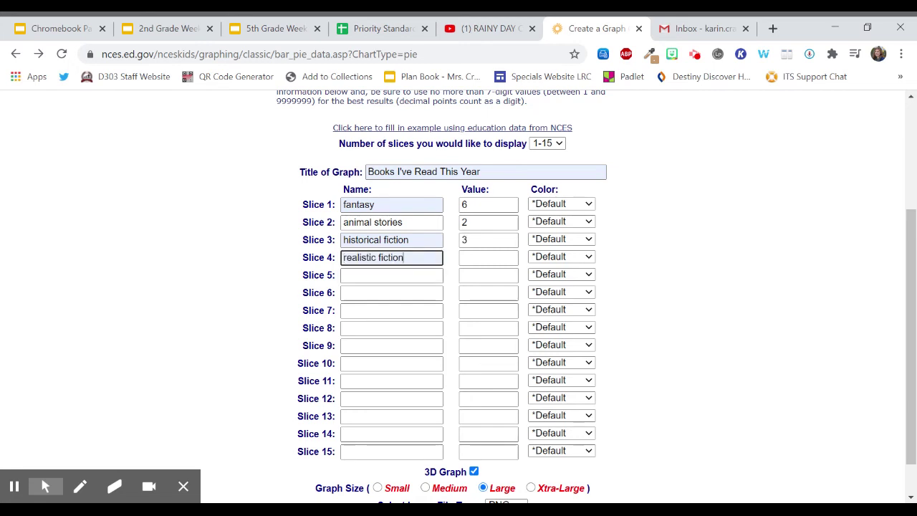
{"action": "key", "text": "Tab"}
{"action": "type", "text": "2"}
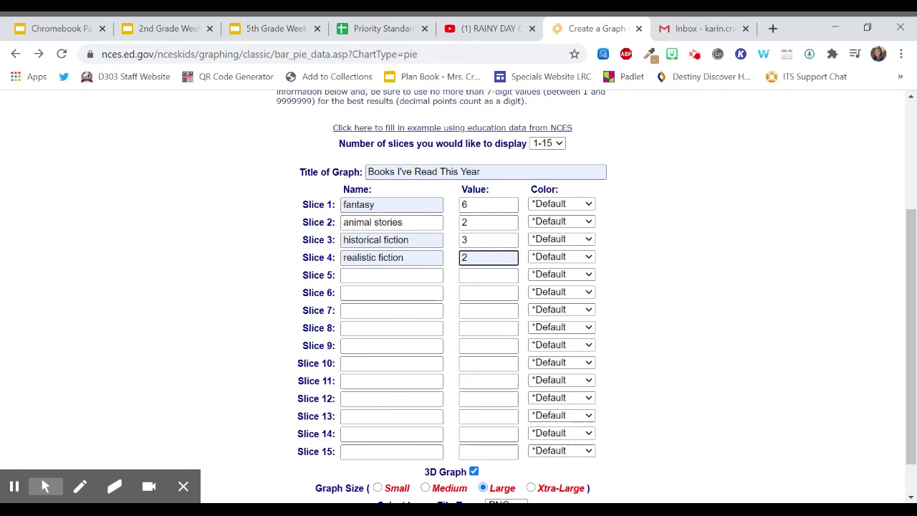
{"action": "key", "text": "Tab"}
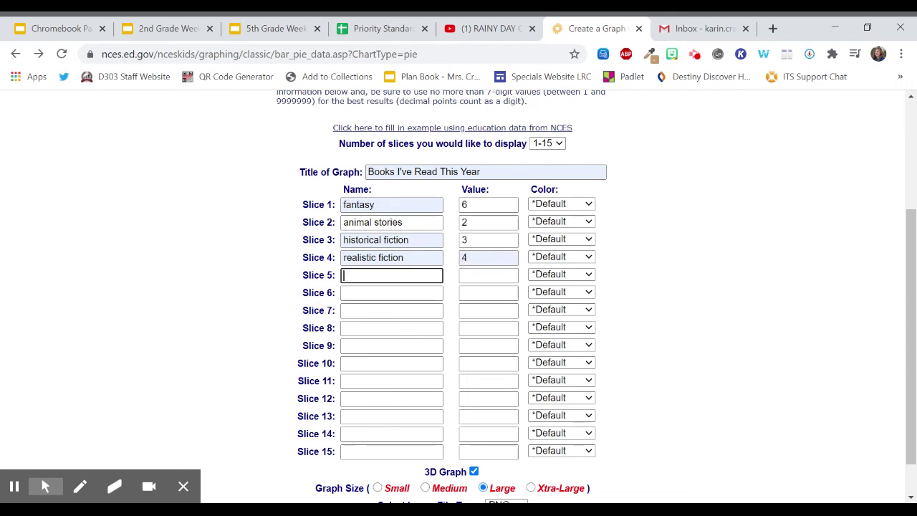
Create the graph from the four book genre slices and look over the resulting pie chart and legend
{"action": "left_click", "coordinate": [616, 252]}
{"action": "scroll", "coordinate": [624, 248], "scroll_direction": "down", "scroll_amount": 1}
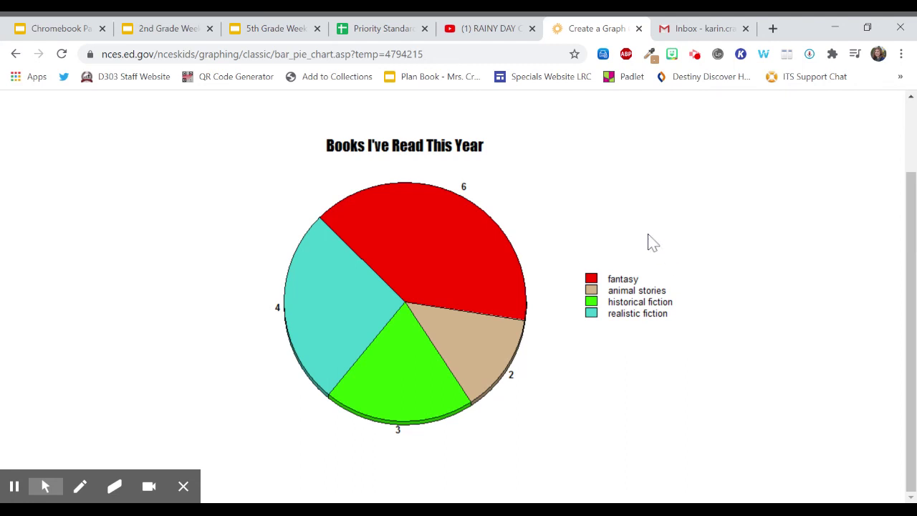
{"action": "scroll", "coordinate": [652, 242], "scroll_direction": "up", "scroll_amount": 1}
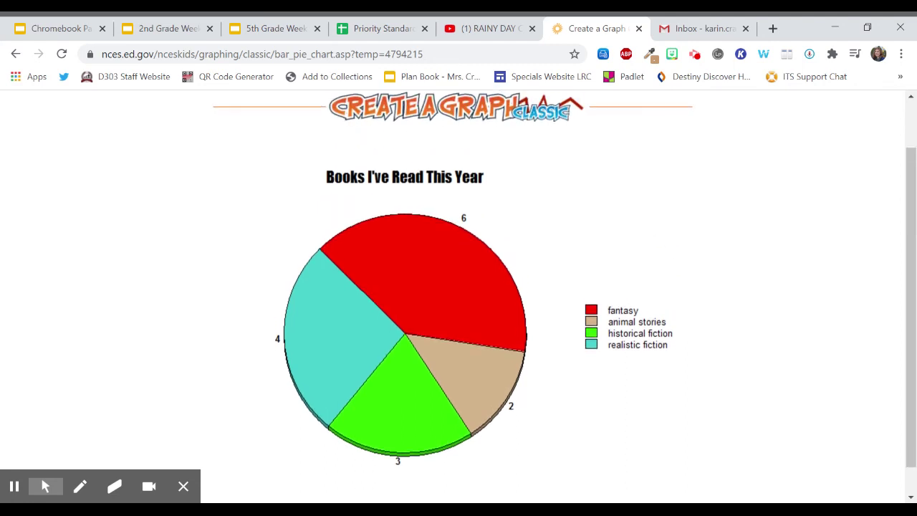